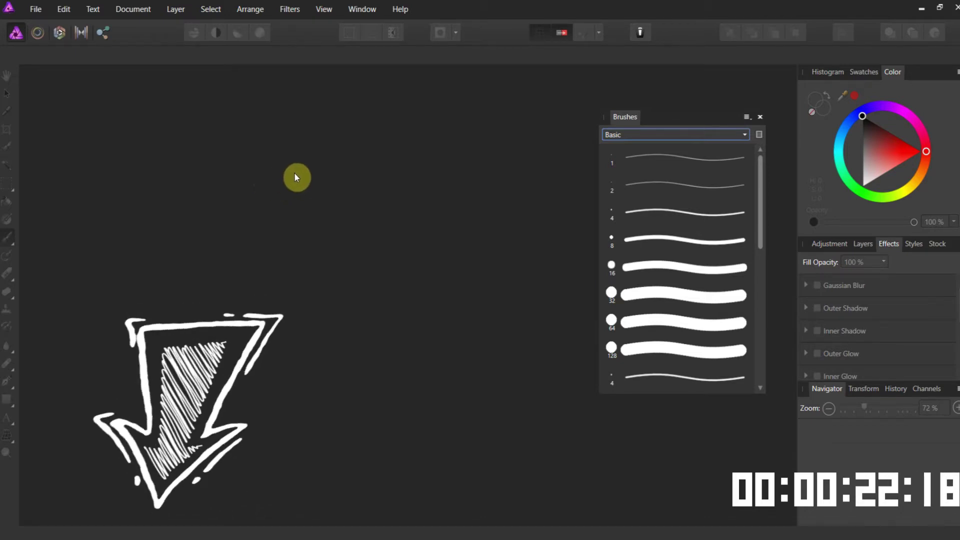
- Import the Smoke and fog brushes file, adding its nine raster brushes as a new category
{"action": "left_click", "coordinate": [747, 119]}
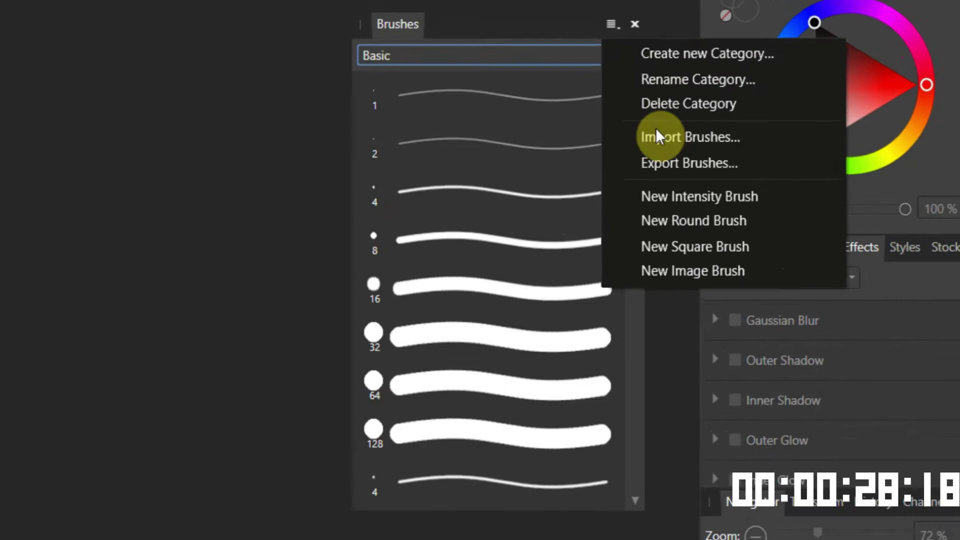
{"action": "left_click", "coordinate": [768, 181]}
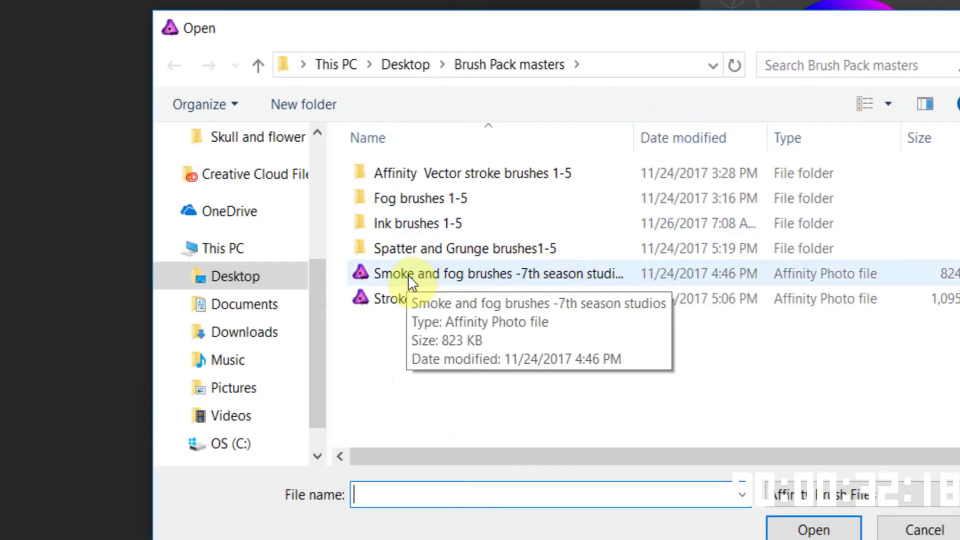
{"action": "left_click", "coordinate": [460, 266]}
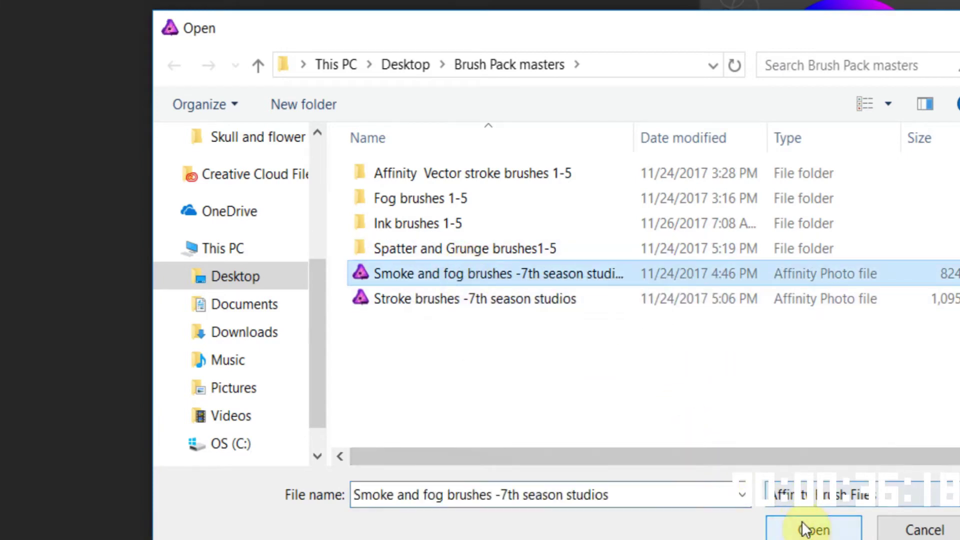
{"action": "left_click", "coordinate": [807, 526]}
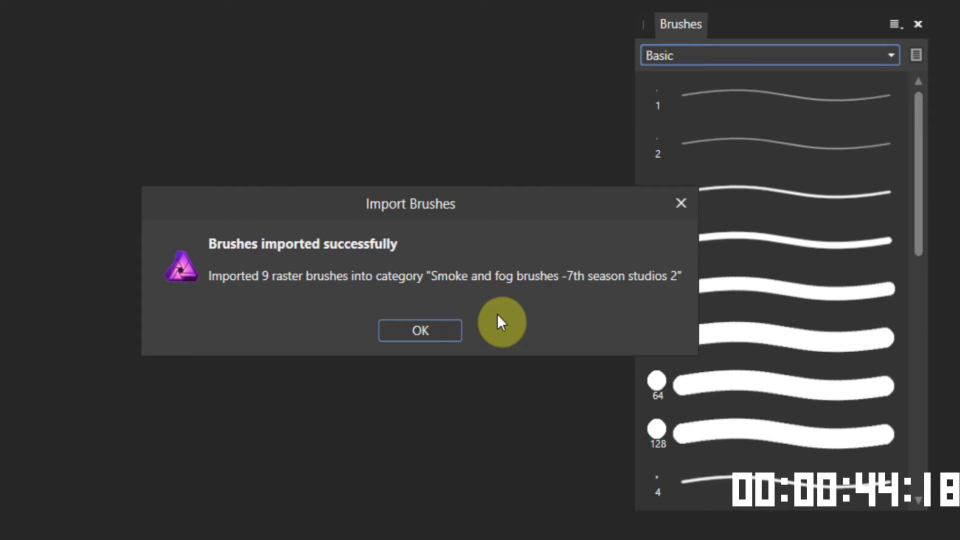
{"action": "left_click", "coordinate": [443, 340]}
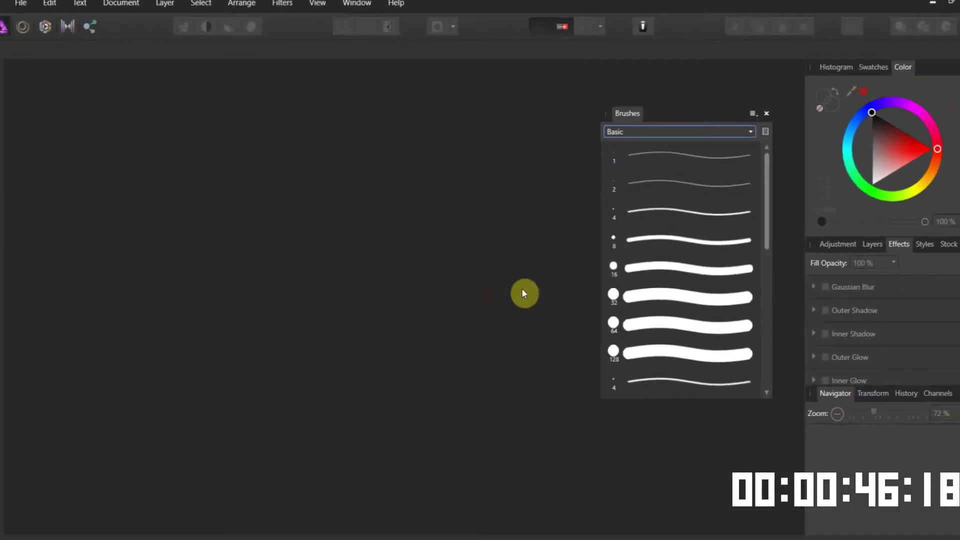
- Switch the Brushes panel to the Smoke and fog brushes -7th season studios category
{"action": "left_click", "coordinate": [744, 136]}
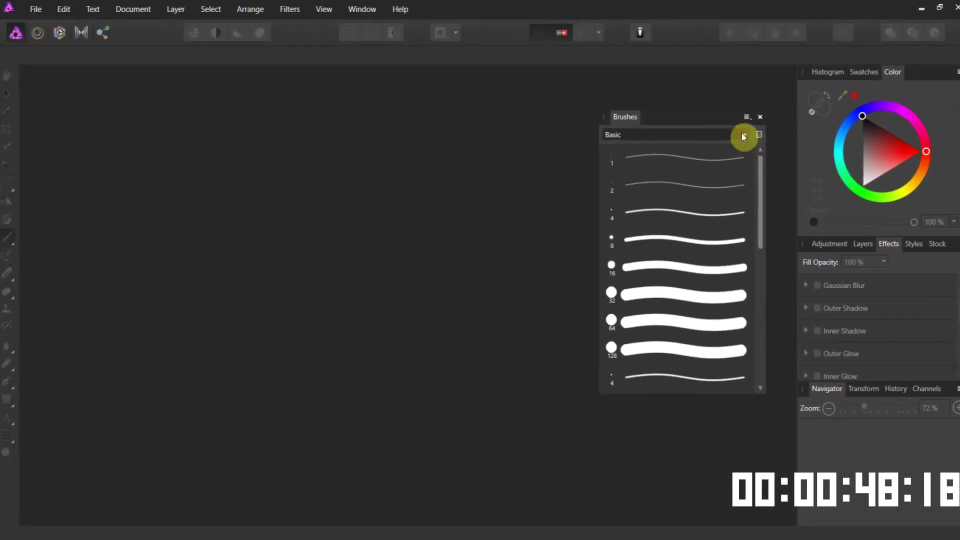
{"action": "left_click", "coordinate": [745, 134]}
{"action": "left_click", "coordinate": [747, 139]}
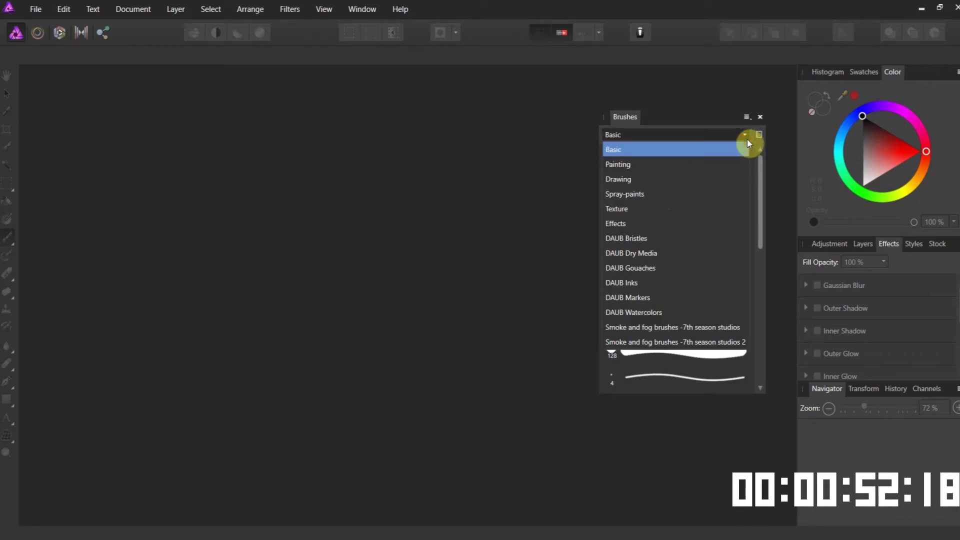
{"action": "left_click", "coordinate": [733, 344]}
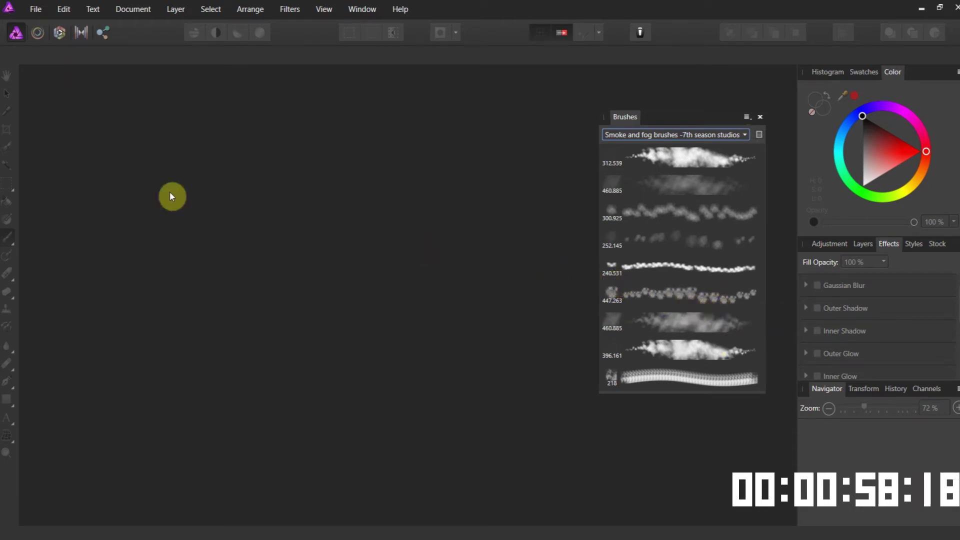
{"action": "left_click", "coordinate": [37, 18]}
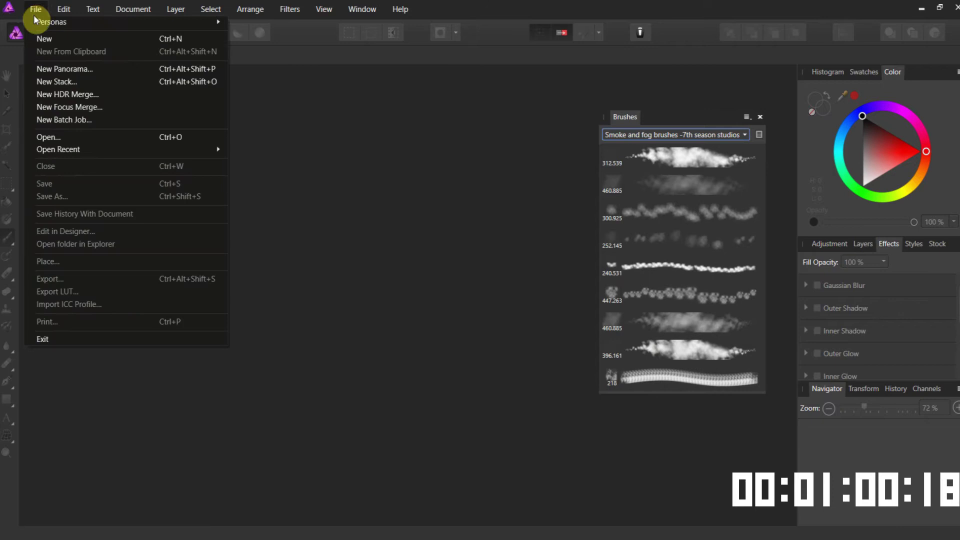
- Create a 1000 × 1000 px document, make black the colour, and select the 312.539 smoke brush
{"action": "left_click", "coordinate": [43, 38]}
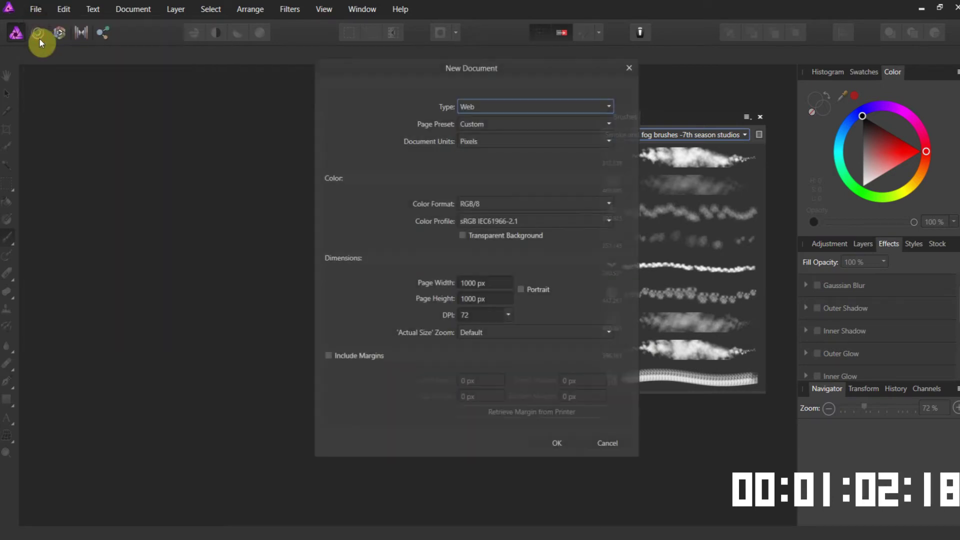
{"action": "left_click", "coordinate": [558, 445]}
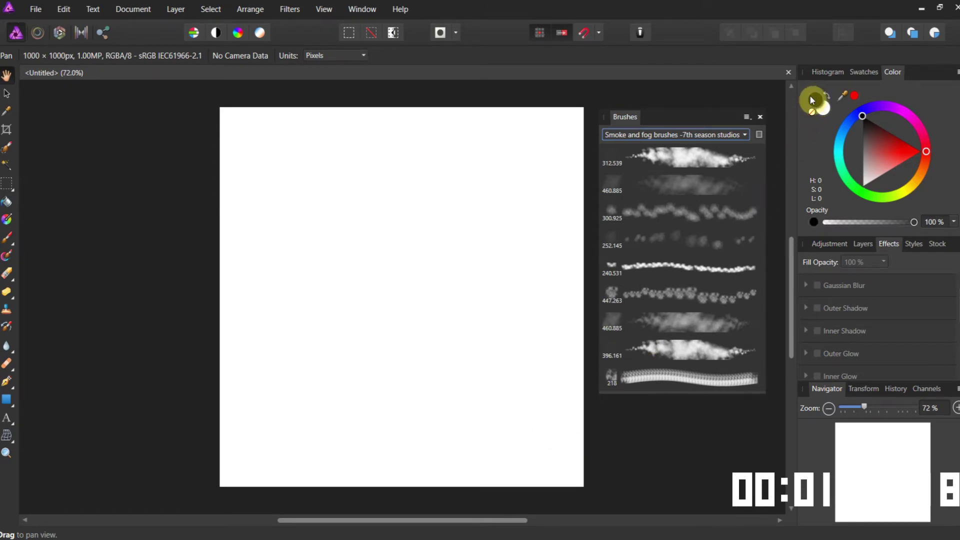
{"action": "left_click", "coordinate": [813, 102]}
{"action": "left_click", "coordinate": [661, 153]}
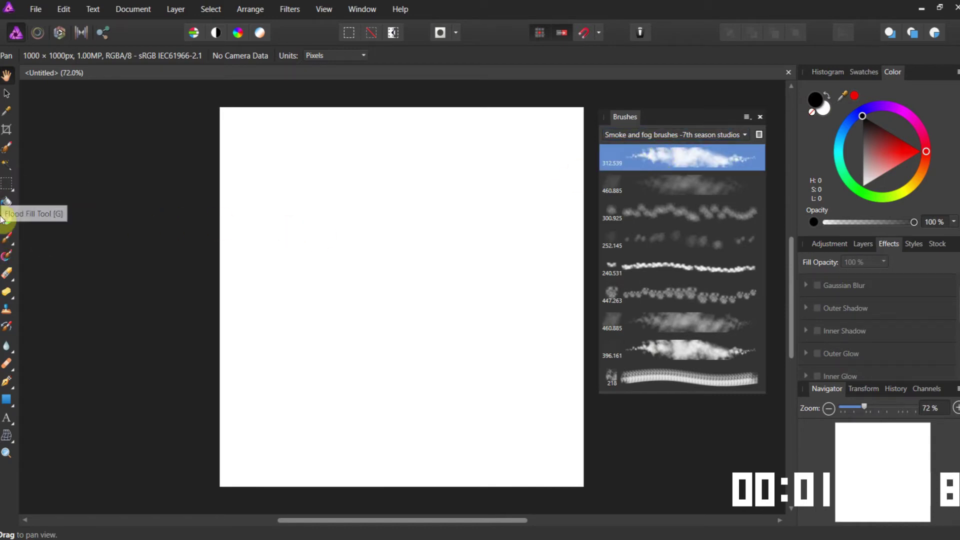
{"action": "left_click", "coordinate": [8, 238]}
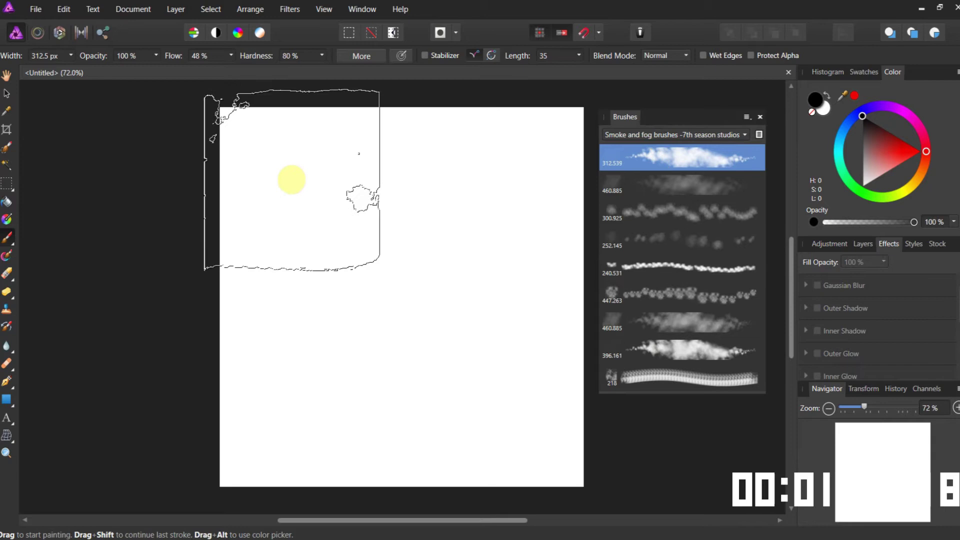
- Paint dark cloudy smoke texture across most of the white canvas
{"action": "mouse_move", "coordinate": [308, 189]}
{"action": "left_mouse_down"}
{"action": "mouse_move", "coordinate": [324, 203]}
{"action": "mouse_move", "coordinate": [373, 212]}
{"action": "mouse_move", "coordinate": [424, 259]}
{"action": "mouse_move", "coordinate": [463, 255]}
{"action": "mouse_move", "coordinate": [480, 227]}
{"action": "mouse_move", "coordinate": [533, 208]}
{"action": "mouse_move", "coordinate": [549, 185]}
{"action": "mouse_move", "coordinate": [538, 163]}
{"action": "mouse_move", "coordinate": [519, 216]}
{"action": "mouse_move", "coordinate": [515, 281]}
{"action": "mouse_move", "coordinate": [414, 328]}
{"action": "mouse_move", "coordinate": [365, 337]}
{"action": "mouse_move", "coordinate": [428, 345]}
{"action": "mouse_move", "coordinate": [514, 336]}
{"action": "mouse_move", "coordinate": [499, 340]}
{"action": "mouse_move", "coordinate": [220, 219]}
{"action": "mouse_move", "coordinate": [267, 250]}
{"action": "mouse_move", "coordinate": [133, 101]}
{"action": "left_mouse_up"}
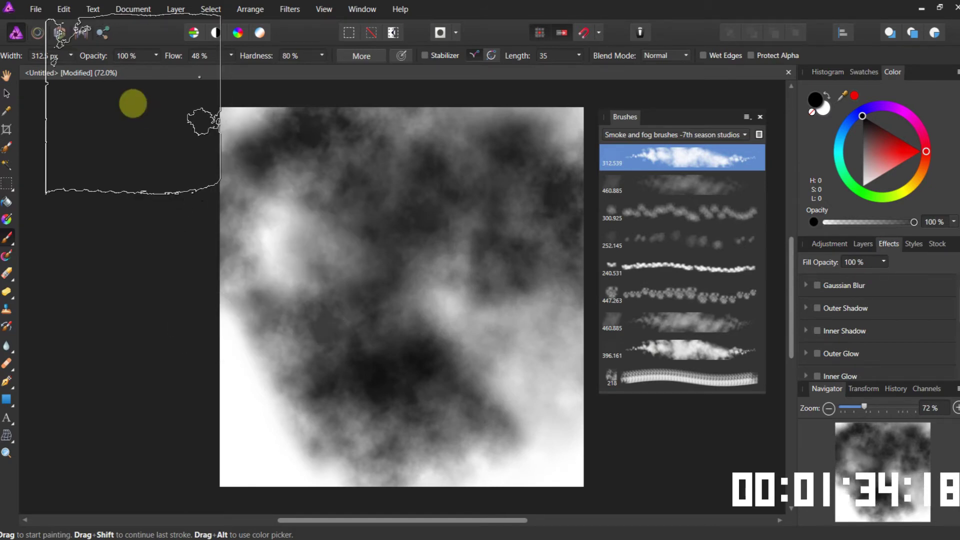
{"action": "left_click", "coordinate": [36, 9]}
- Create a second 1000 × 1000 px canvas and paint a dense dark smoke cloud with the 300.925 brush
{"action": "left_click", "coordinate": [44, 39]}
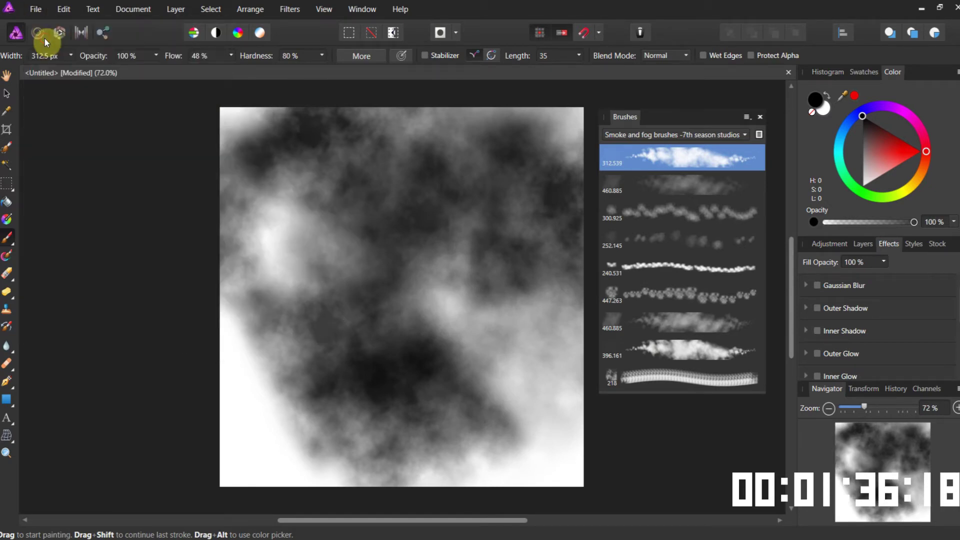
{"action": "left_click", "coordinate": [566, 446]}
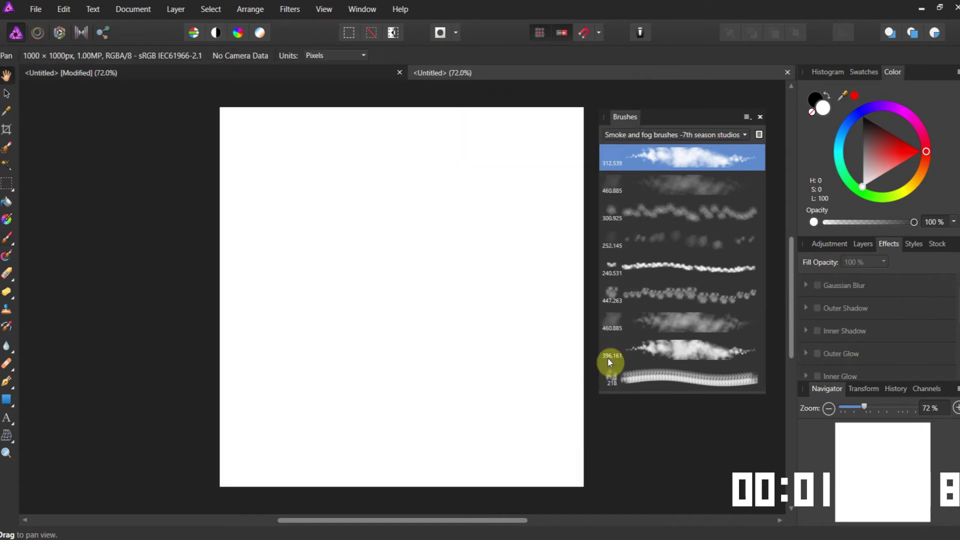
{"action": "left_click", "coordinate": [662, 220]}
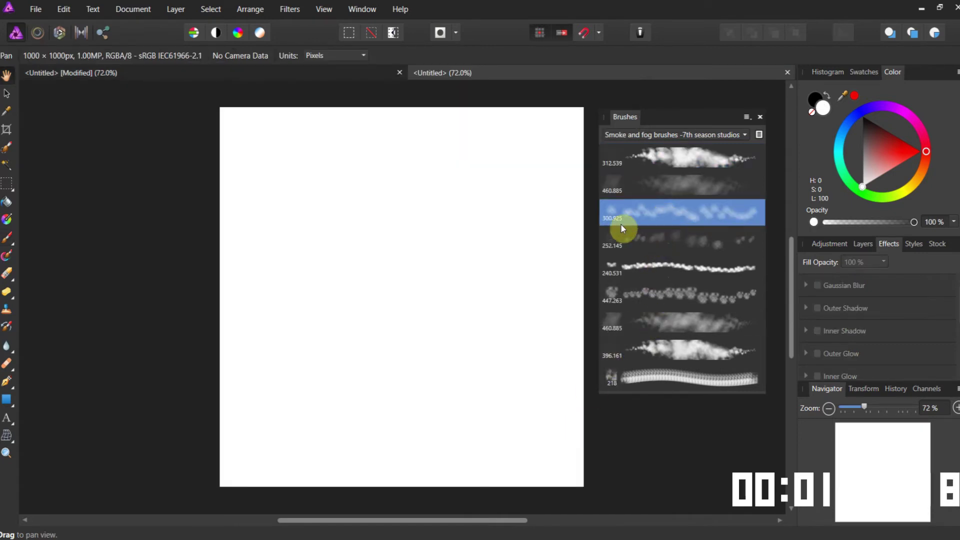
{"action": "left_click", "coordinate": [6, 238]}
{"action": "mouse_move", "coordinate": [307, 208]}
{"action": "left_mouse_down"}
{"action": "mouse_move", "coordinate": [297, 165]}
{"action": "mouse_move", "coordinate": [314, 160]}
{"action": "mouse_move", "coordinate": [478, 172]}
{"action": "mouse_move", "coordinate": [509, 184]}
{"action": "mouse_move", "coordinate": [535, 215]}
{"action": "mouse_move", "coordinate": [473, 270]}
{"action": "mouse_move", "coordinate": [309, 345]}
{"action": "mouse_move", "coordinate": [521, 257]}
{"action": "mouse_move", "coordinate": [464, 302]}
{"action": "mouse_move", "coordinate": [349, 344]}
{"action": "mouse_move", "coordinate": [501, 286]}
{"action": "mouse_move", "coordinate": [364, 329]}
{"action": "mouse_move", "coordinate": [512, 282]}
{"action": "mouse_move", "coordinate": [399, 314]}
{"action": "mouse_move", "coordinate": [523, 258]}
{"action": "mouse_move", "coordinate": [410, 306]}
{"action": "mouse_move", "coordinate": [463, 291]}
{"action": "mouse_move", "coordinate": [532, 233]}
{"action": "mouse_move", "coordinate": [513, 175]}
{"action": "mouse_move", "coordinate": [550, 186]}
{"action": "mouse_move", "coordinate": [535, 204]}
{"action": "mouse_move", "coordinate": [554, 278]}
{"action": "left_mouse_up"}
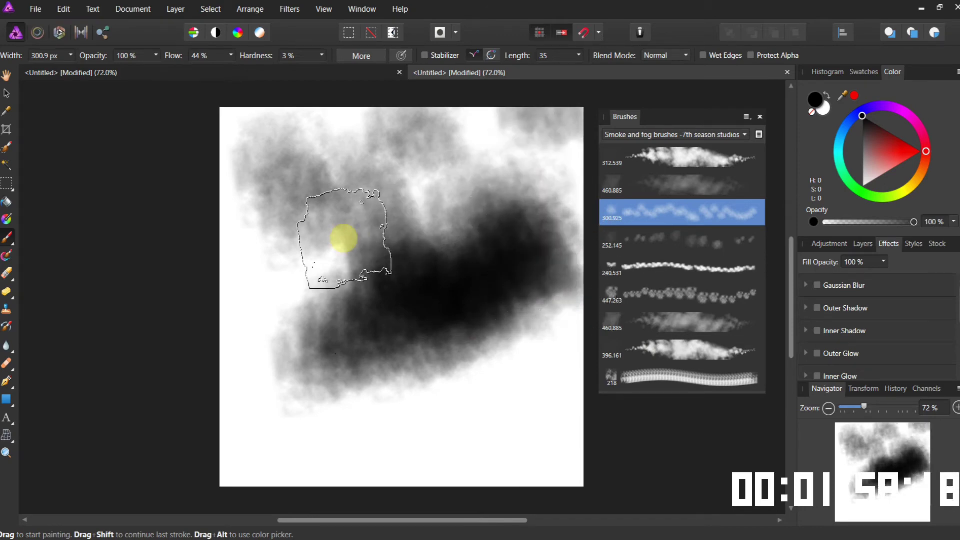
- Create a third blank 1000 × 1000 px document
{"action": "left_click", "coordinate": [27, 11]}
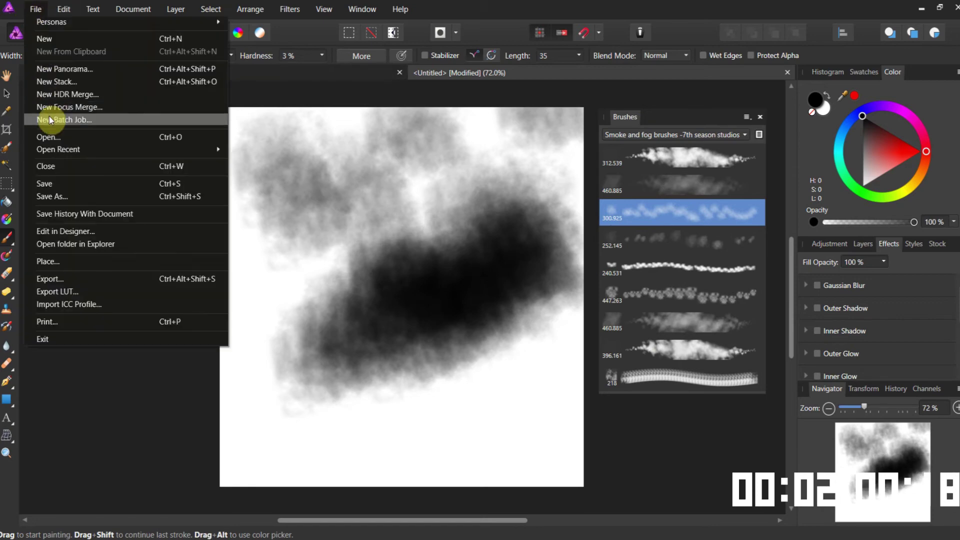
{"action": "left_click", "coordinate": [64, 41]}
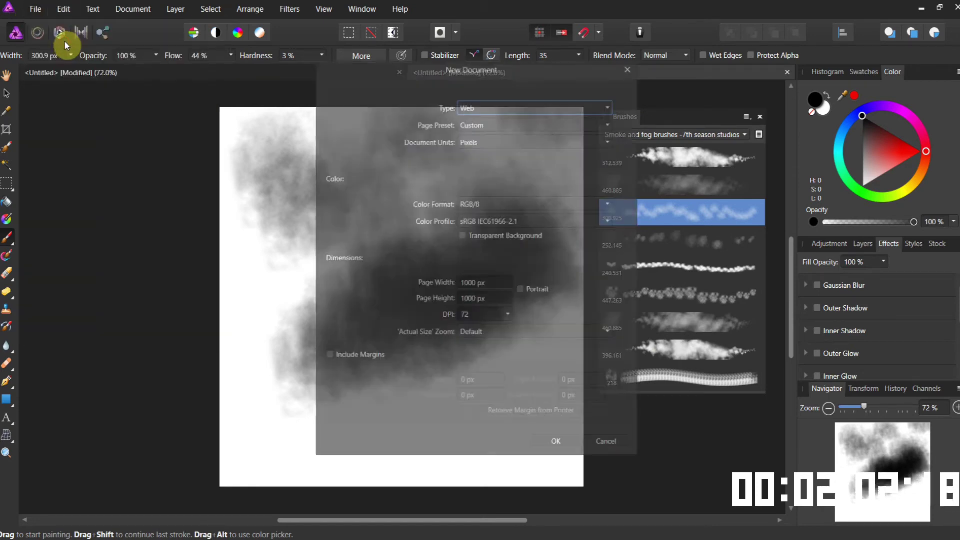
{"action": "left_click", "coordinate": [559, 444]}
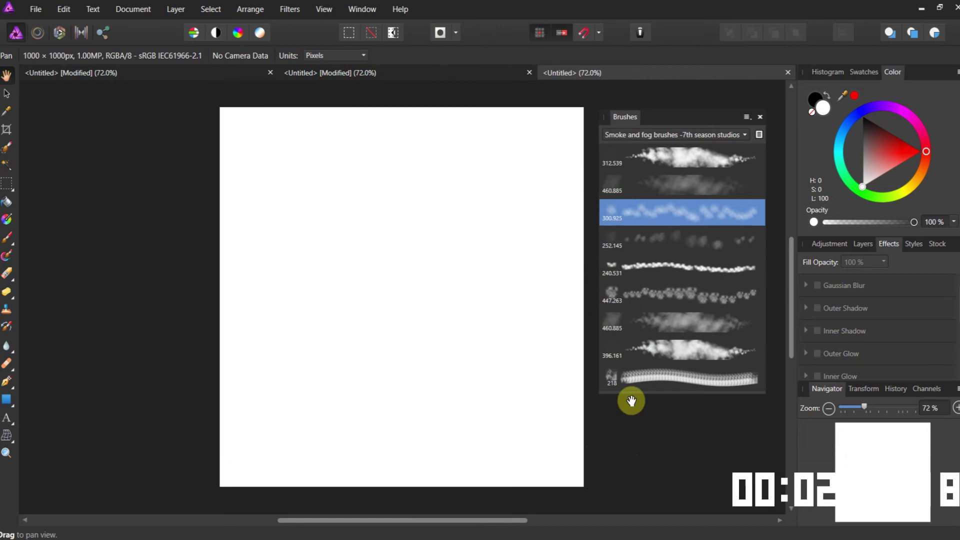
- Paint a test stroke with the 218 brush enlarged to about 438 px, then delete that layer
{"action": "left_click", "coordinate": [646, 380]}
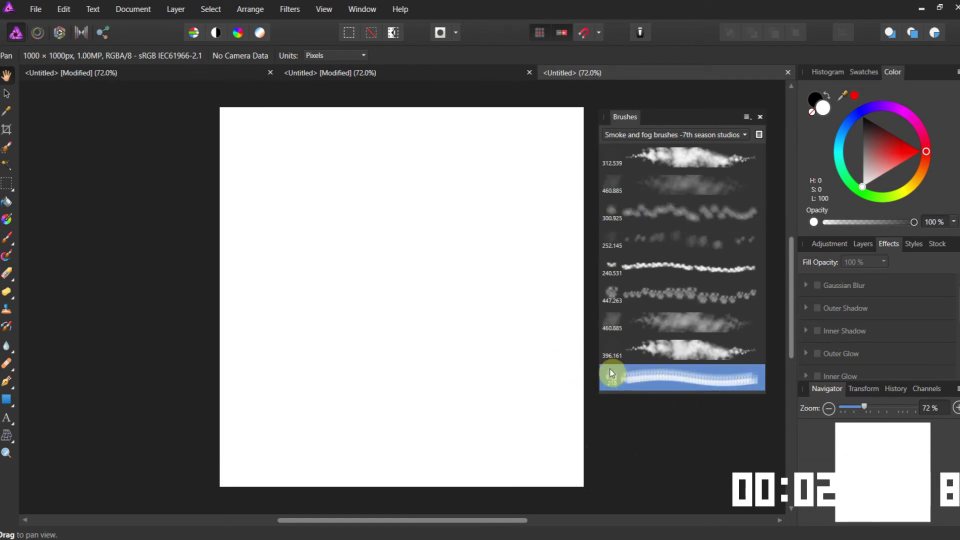
{"action": "left_click", "coordinate": [6, 240]}
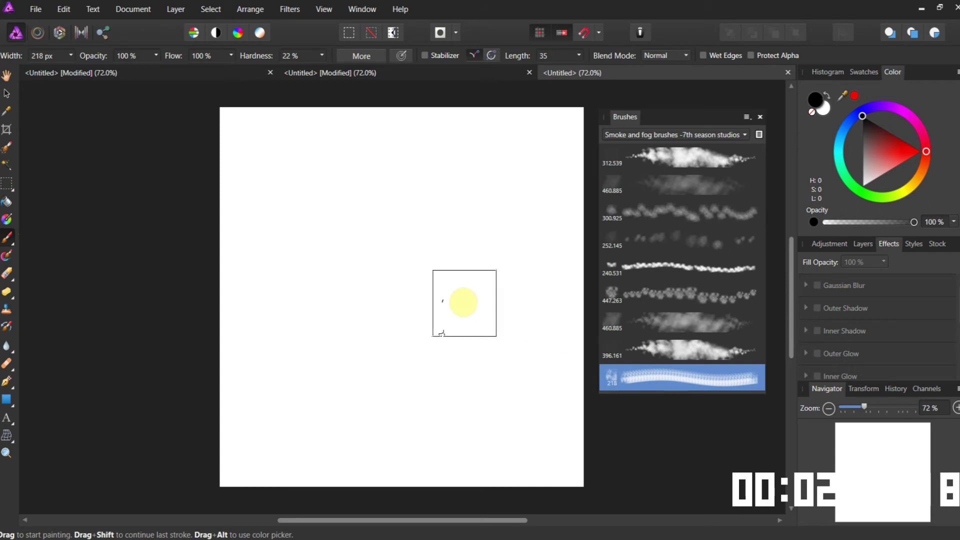
{"action": "key", "text": "bracketright"}
{"action": "key", "text": "bracketright"}
{"action": "key", "text": "bracketright"}
{"action": "key", "text": "bracketright"}
{"action": "key", "text": "bracketright"}
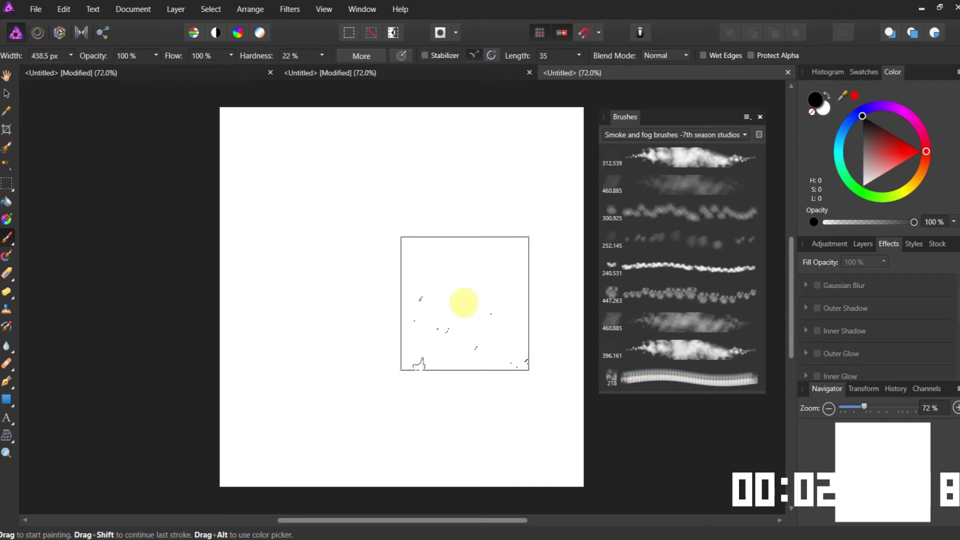
{"action": "left_click", "coordinate": [463, 302]}
{"action": "mouse_move", "coordinate": [464, 302]}
{"action": "left_mouse_down"}
{"action": "mouse_move", "coordinate": [492, 347]}
{"action": "mouse_move", "coordinate": [514, 306]}
{"action": "mouse_move", "coordinate": [153, 201]}
{"action": "mouse_move", "coordinate": [78, 163]}
{"action": "left_mouse_up"}
{"action": "left_click", "coordinate": [7, 93]}
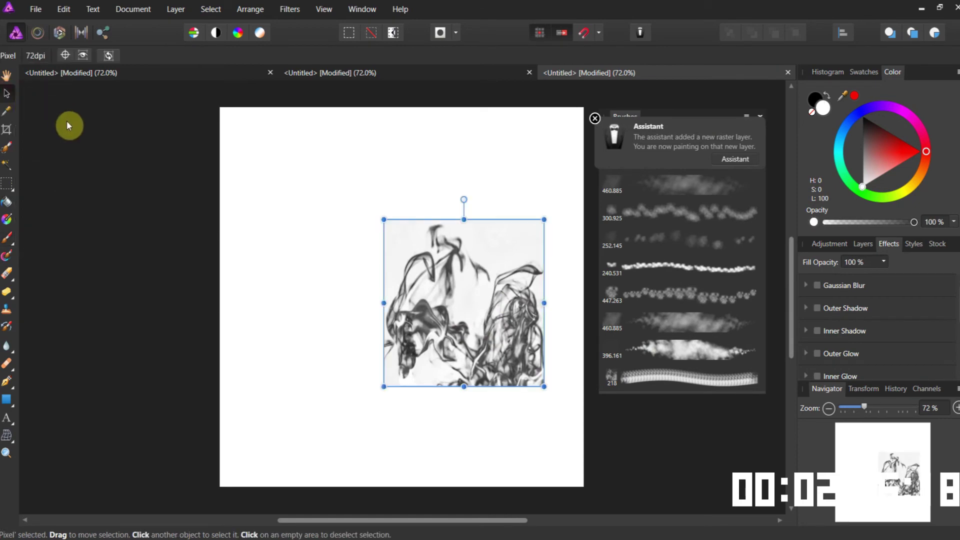
{"action": "key", "text": "Delete"}
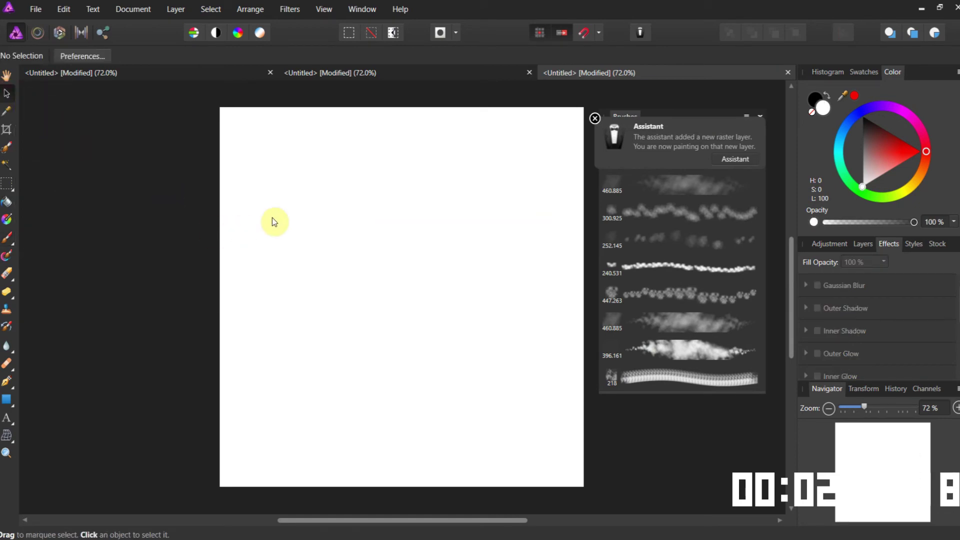
- Set Fire brush 1 to 12% accumulation and 178% spacing
{"action": "double_click", "coordinate": [658, 374]}
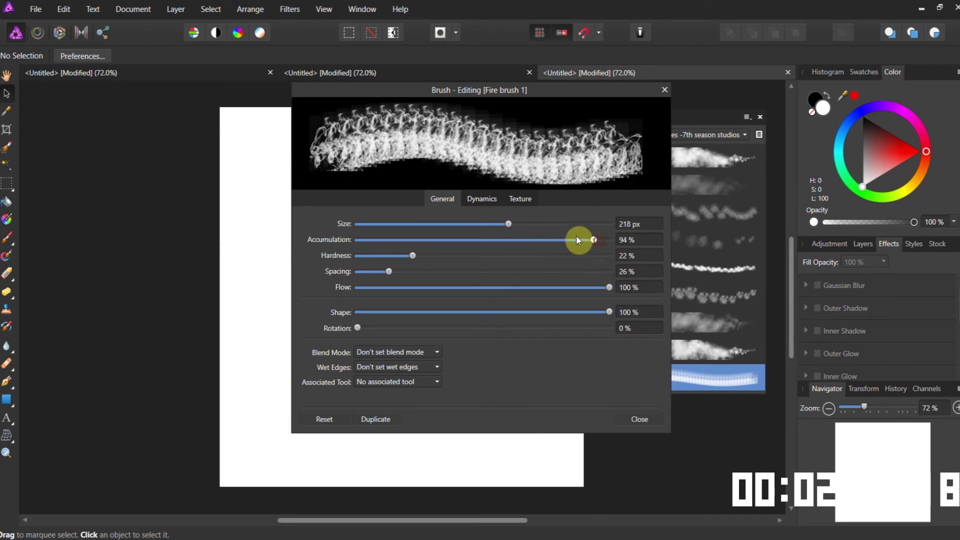
{"action": "mouse_move", "coordinate": [576, 240]}
{"action": "left_mouse_down"}
{"action": "mouse_move", "coordinate": [394, 259]}
{"action": "mouse_move", "coordinate": [583, 279]}
{"action": "left_mouse_up"}
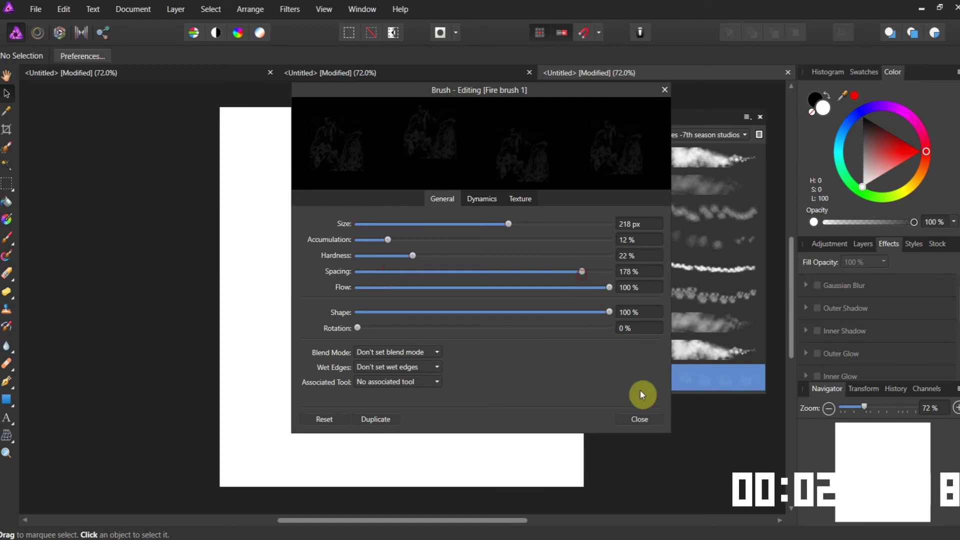
{"action": "left_click", "coordinate": [646, 418]}
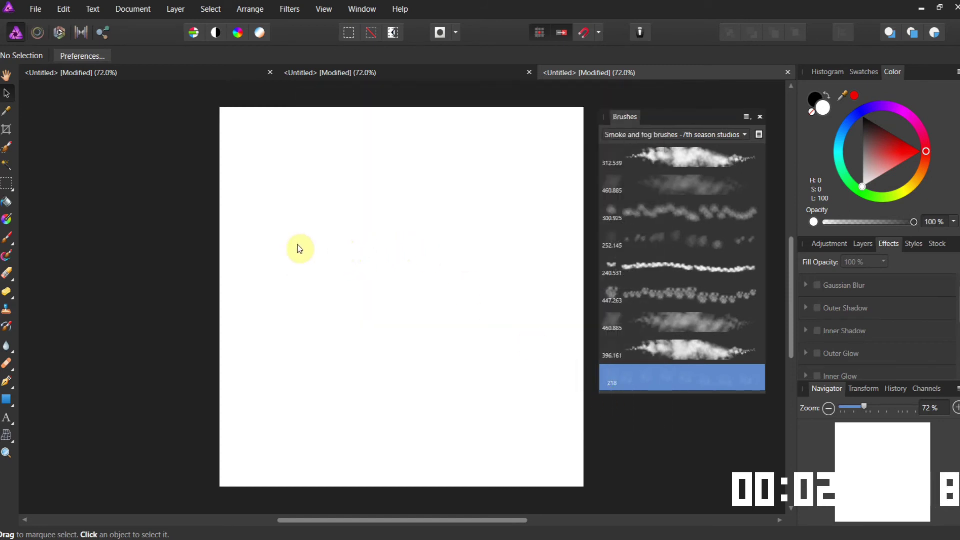
- Paint faint grey wispy smoke strands across the third canvas with an enlarged brush
{"action": "left_click", "coordinate": [7, 237]}
{"action": "key", "text": "bracketright"}
{"action": "key", "text": "bracketright"}
{"action": "key", "text": "bracketright"}
{"action": "key", "text": "bracketright"}
{"action": "key", "text": "bracketright"}
{"action": "key", "text": "bracketright"}
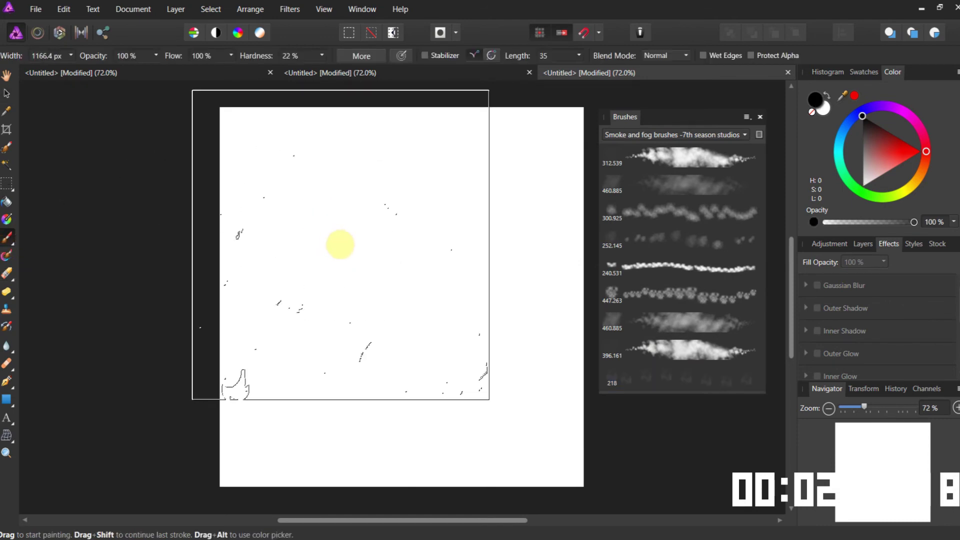
{"action": "mouse_move", "coordinate": [379, 289]}
{"action": "left_mouse_down"}
{"action": "mouse_move", "coordinate": [388, 292]}
{"action": "mouse_move", "coordinate": [97, 98]}
{"action": "mouse_move", "coordinate": [6, 88]}
{"action": "left_mouse_up"}
{"action": "key", "text": "ctrl+z"}
{"action": "key", "text": "v"}
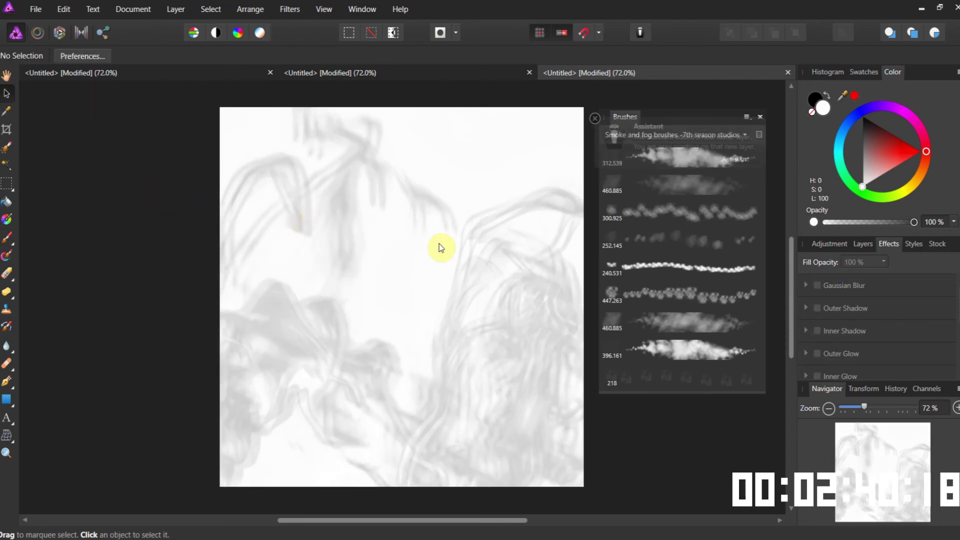
{"action": "left_click", "coordinate": [664, 316]}
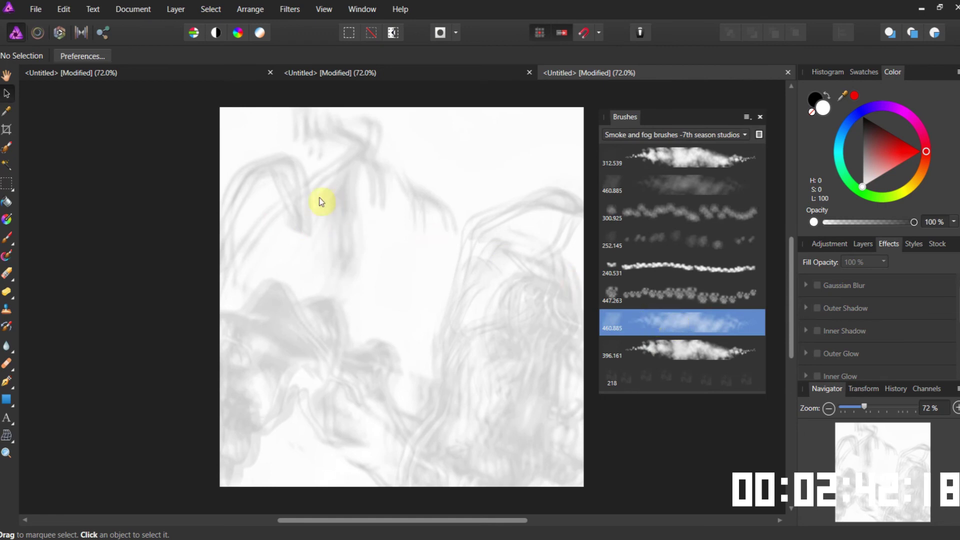
- Layer soft grey fog over most of the canvas with the 460.885 brush, undoing the last stroke
{"action": "left_click", "coordinate": [4, 238]}
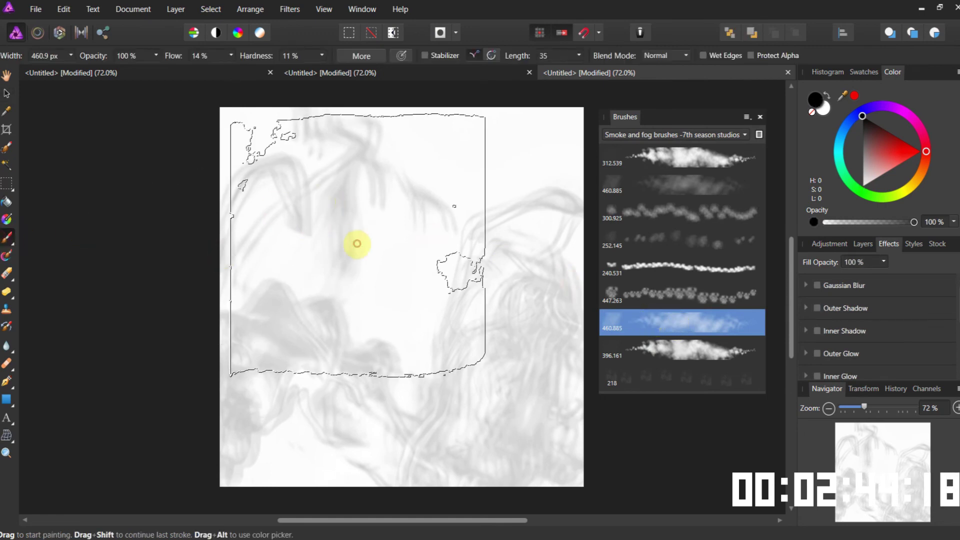
{"action": "mouse_move", "coordinate": [432, 247]}
{"action": "left_mouse_down"}
{"action": "mouse_move", "coordinate": [499, 362]}
{"action": "mouse_move", "coordinate": [498, 346]}
{"action": "mouse_move", "coordinate": [528, 376]}
{"action": "mouse_move", "coordinate": [543, 238]}
{"action": "mouse_move", "coordinate": [312, 258]}
{"action": "left_mouse_up"}
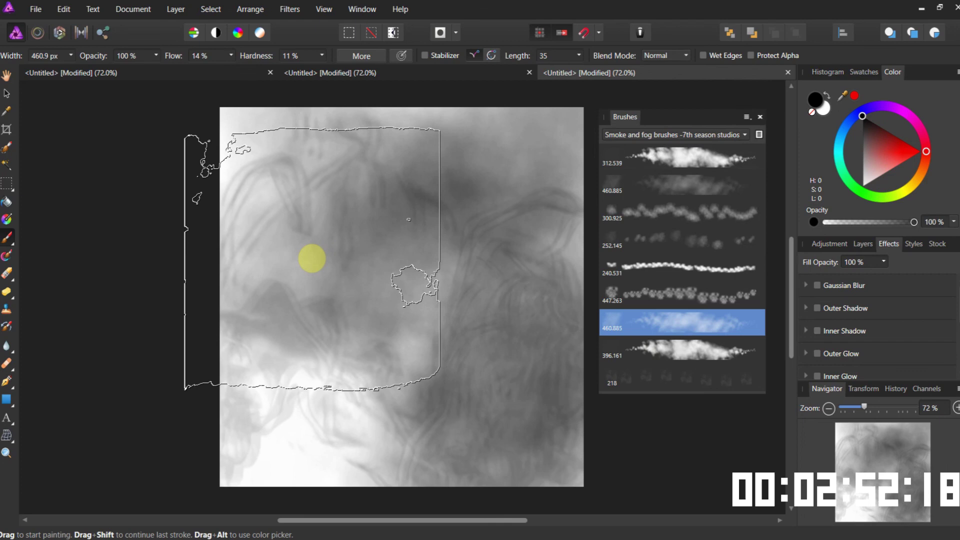
{"action": "key", "text": "ctrl+z"}
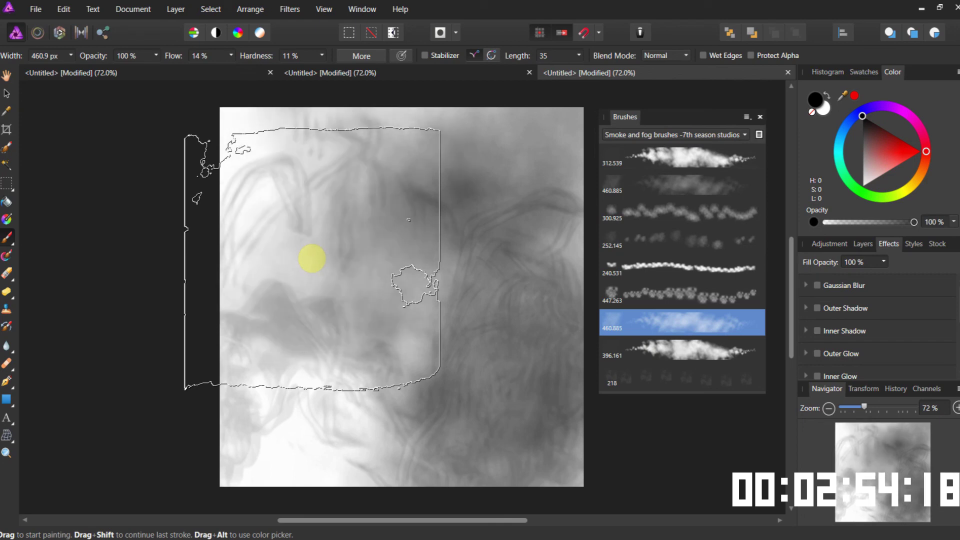